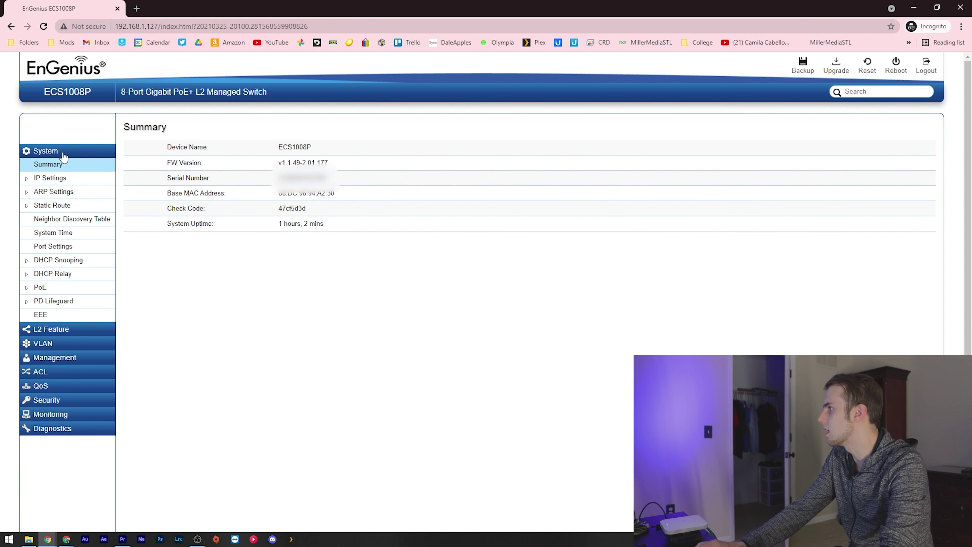
Look over the switch's DHCP relay and snooping options and view the system port settings
{"action": "left_click", "coordinate": [79, 276]}
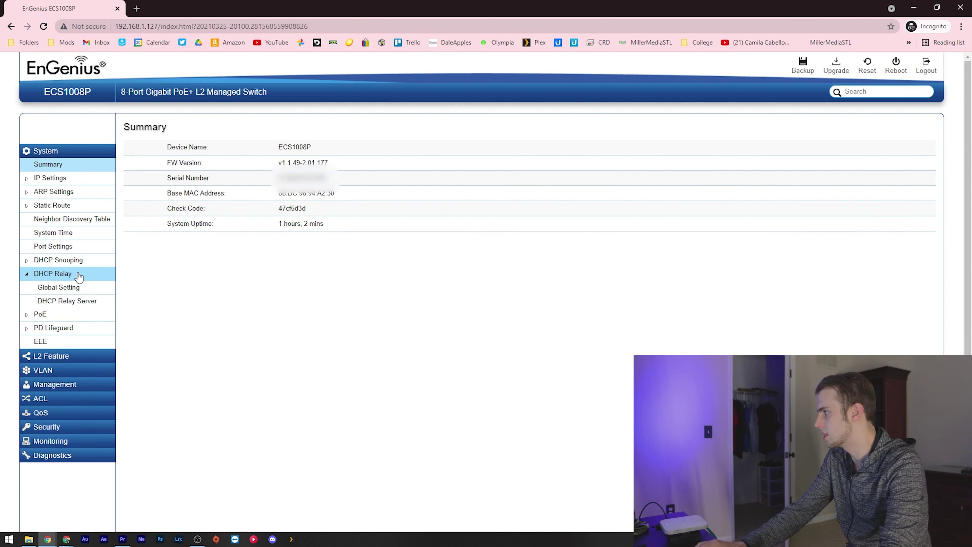
{"action": "left_click", "coordinate": [76, 261]}
{"action": "left_click", "coordinate": [71, 246]}
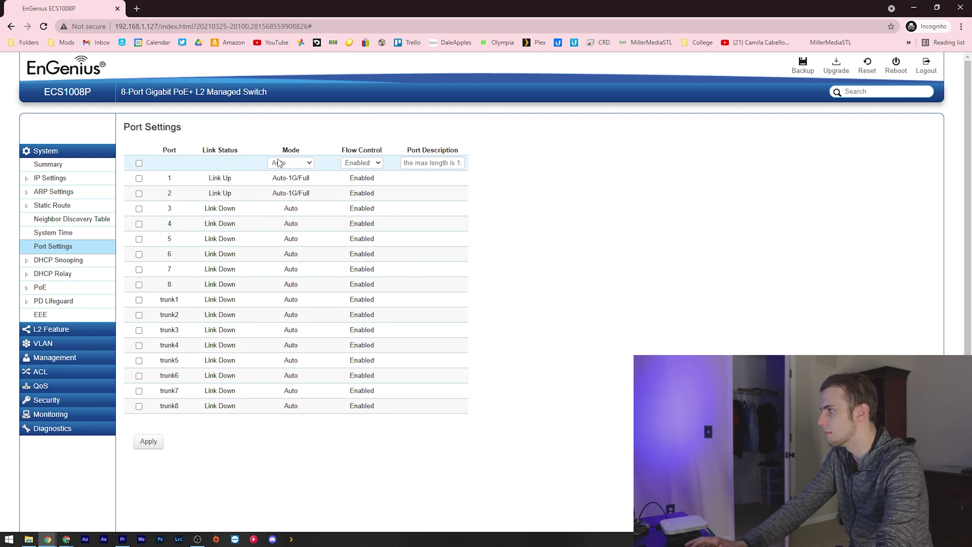
Review the switch's PoE total power budget and the per-port Energy-Efficient Ethernet settings
{"action": "left_click", "coordinate": [65, 286]}
{"action": "left_click", "coordinate": [77, 302]}
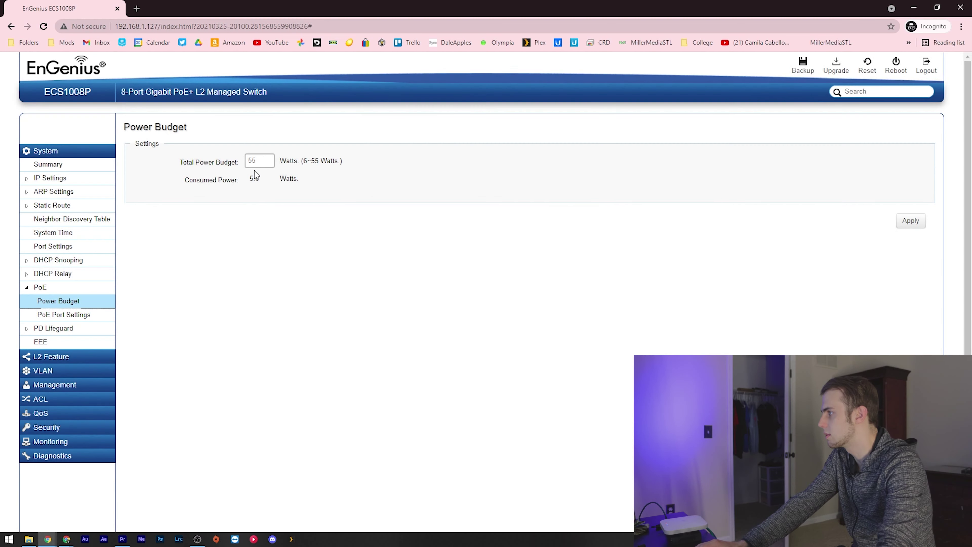
{"action": "left_click_drag", "start_coordinate": [269, 165], "coordinate": [252, 165]}
{"action": "left_click", "coordinate": [344, 177]}
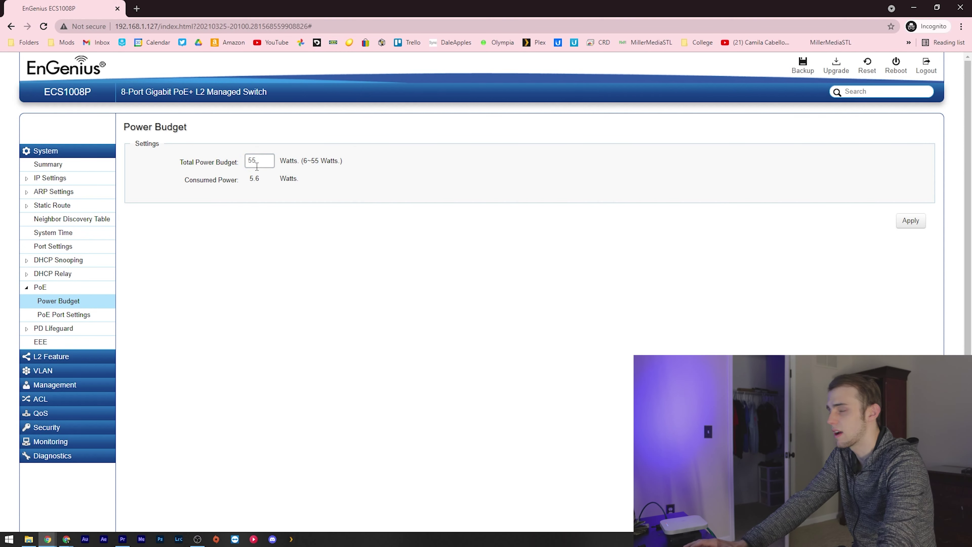
{"action": "left_click", "coordinate": [62, 340]}
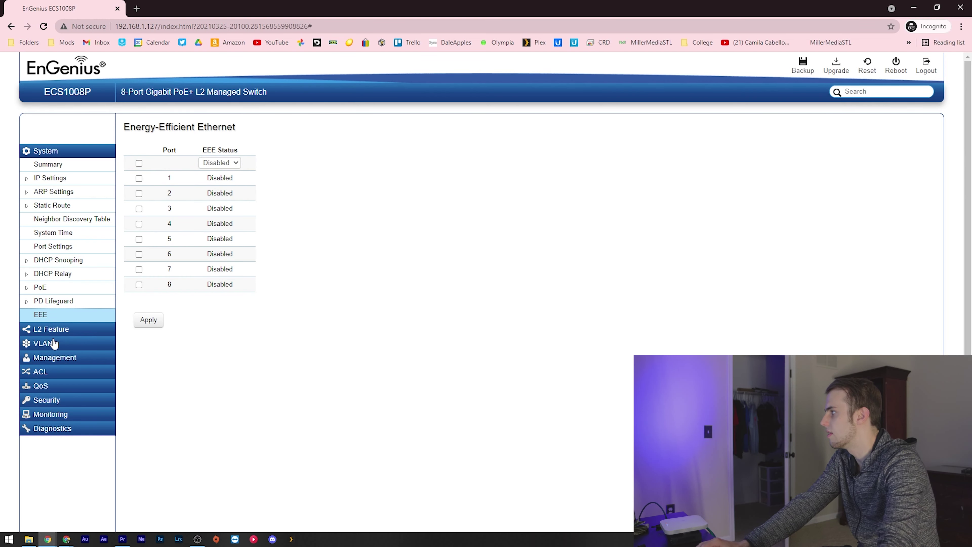
Review the L2 features, checking the IGMP Snooping global settings and the jumbo frame size
{"action": "left_click", "coordinate": [59, 332]}
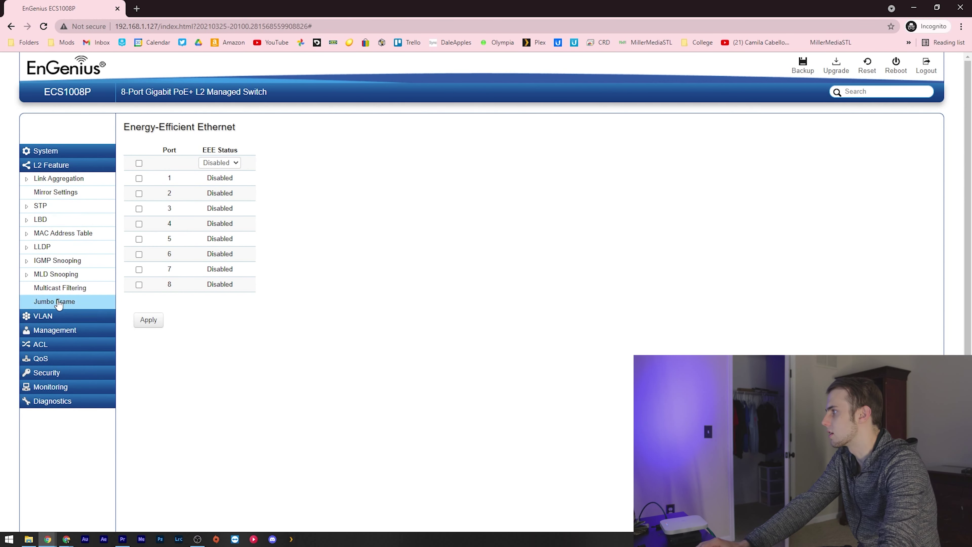
{"action": "left_click", "coordinate": [88, 262]}
{"action": "left_click", "coordinate": [82, 287]}
{"action": "left_click", "coordinate": [90, 278]}
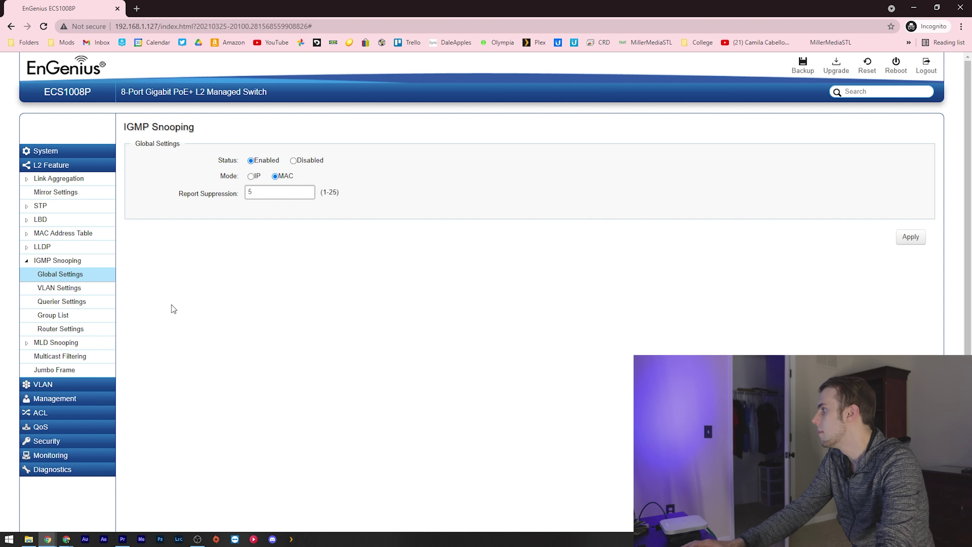
{"action": "left_click", "coordinate": [81, 370]}
{"action": "left_click_drag", "start_coordinate": [272, 162], "coordinate": [222, 159]}
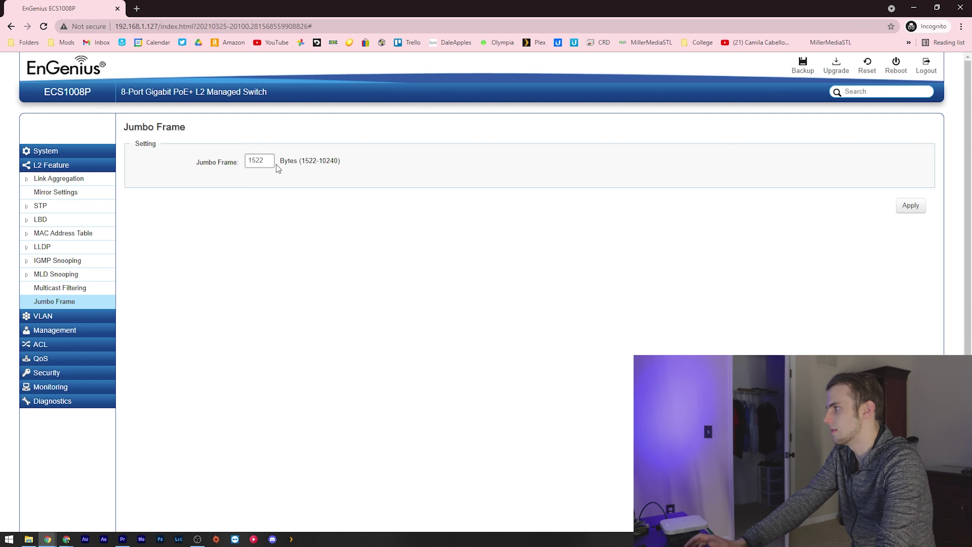
Examine the 802.1Q VLAN list, focusing on the IOT VLAN's untagged port, and the per-port PVID settings
{"action": "left_click", "coordinate": [102, 321]}
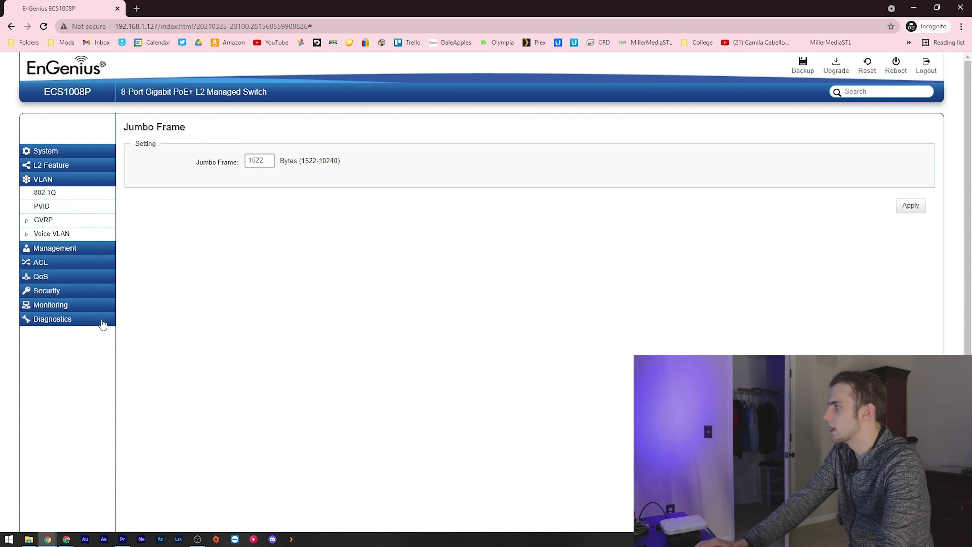
{"action": "left_click", "coordinate": [66, 198]}
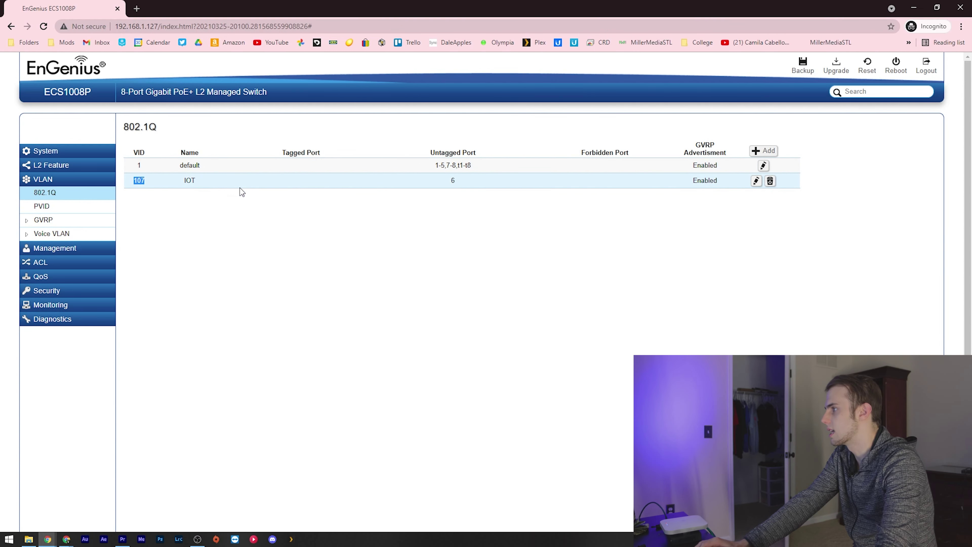
{"action": "double_click", "coordinate": [449, 178]}
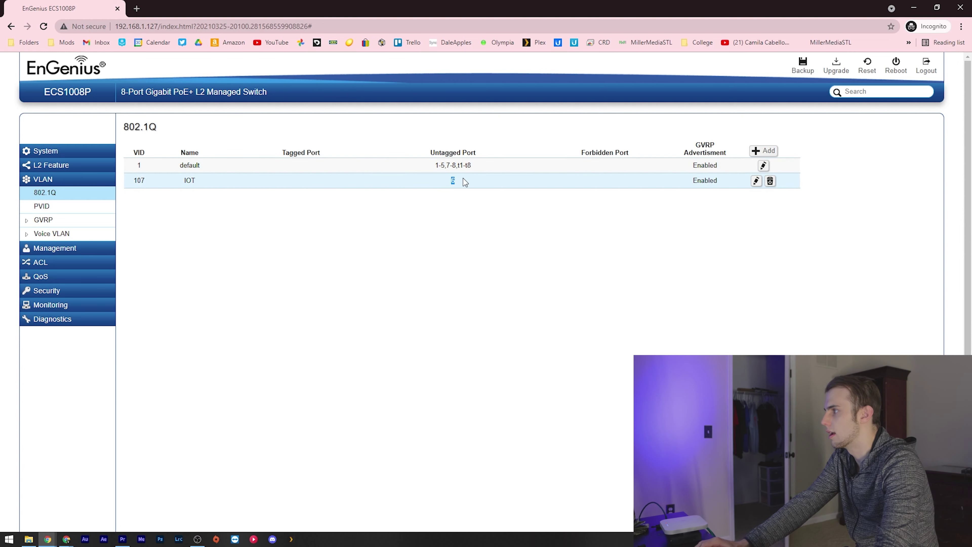
{"action": "left_click", "coordinate": [757, 182]}
{"action": "left_click", "coordinate": [465, 184]}
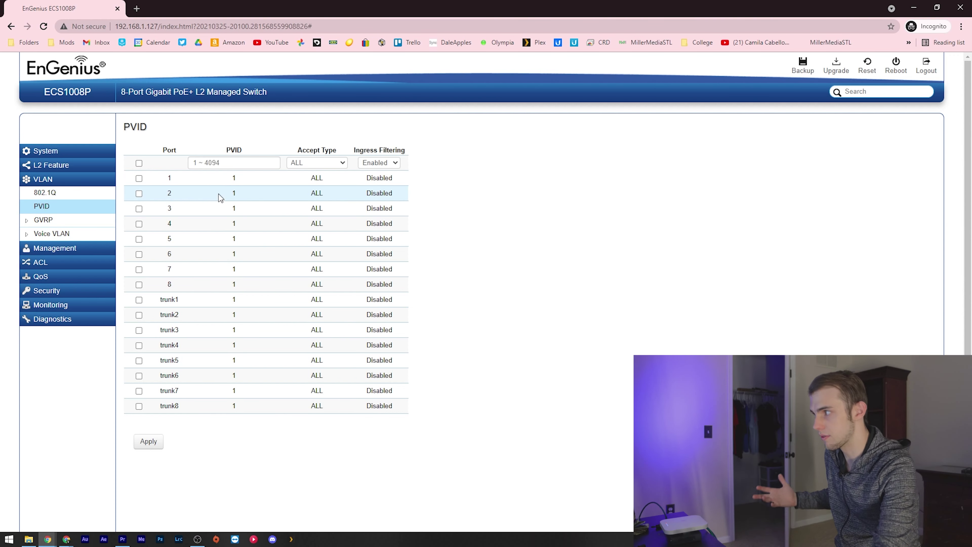
{"action": "left_click_drag", "start_coordinate": [260, 174], "coordinate": [250, 246]}
{"action": "left_click", "coordinate": [45, 193]}
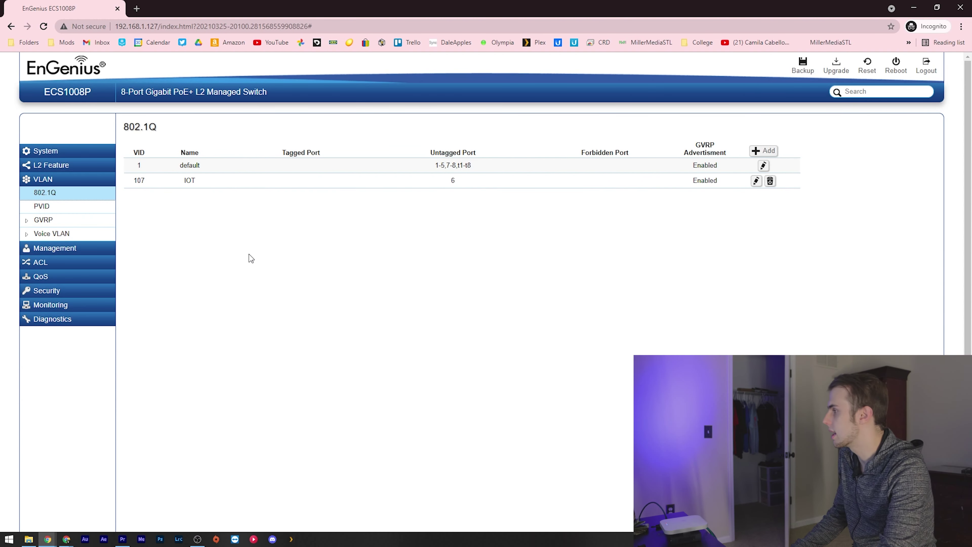
Review the switch's management pages for system information, user accounts and dual firmware images
{"action": "left_click", "coordinate": [58, 248]}
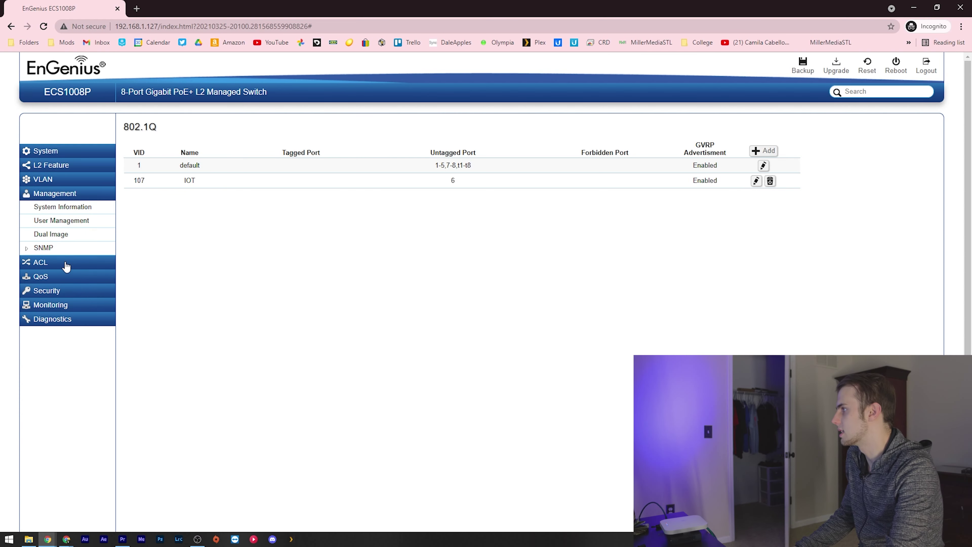
{"action": "left_click", "coordinate": [77, 211]}
{"action": "left_click", "coordinate": [77, 221]}
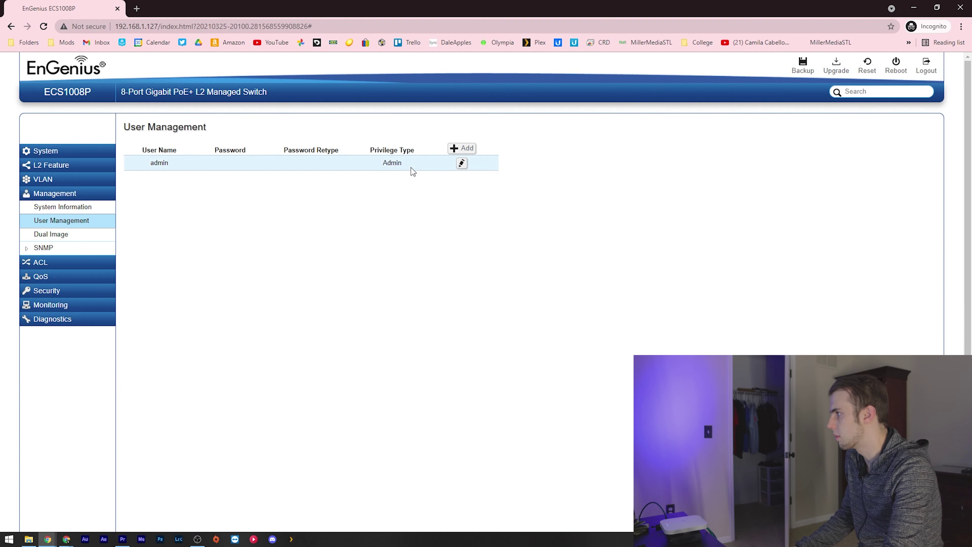
{"action": "left_click", "coordinate": [62, 234]}
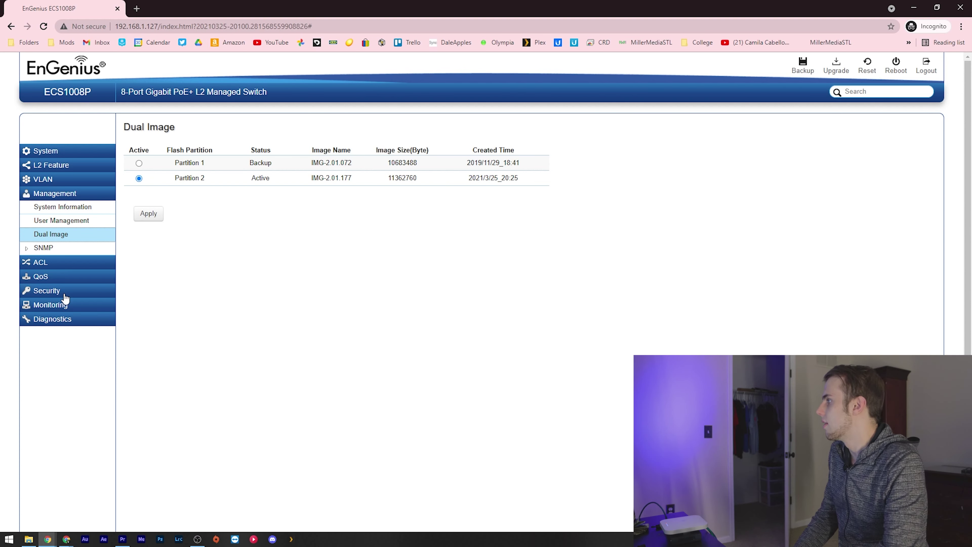
Review the QoS global settings, CoS mapping and per-port QoS settings
{"action": "left_click", "coordinate": [70, 278]}
{"action": "left_click", "coordinate": [71, 234]}
{"action": "left_click", "coordinate": [88, 248]}
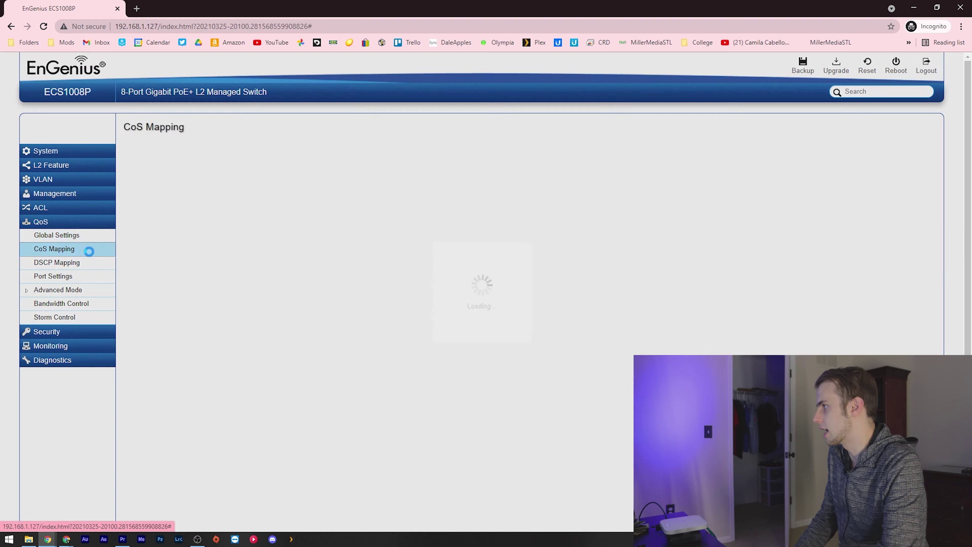
{"action": "left_click", "coordinate": [59, 276]}
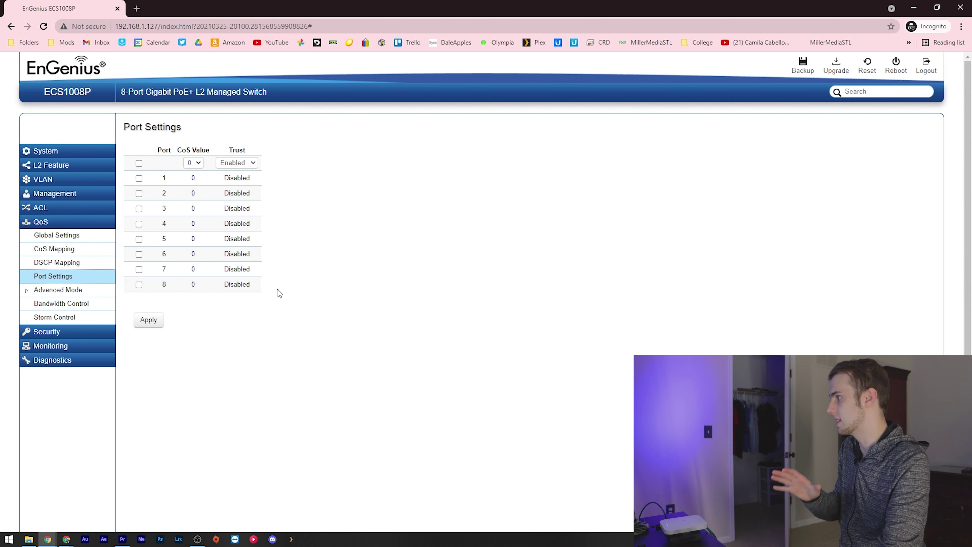
Review the RADIUS server, access, port security and port isolation settings, plus the monitoring port statistics
{"action": "left_click", "coordinate": [84, 333]}
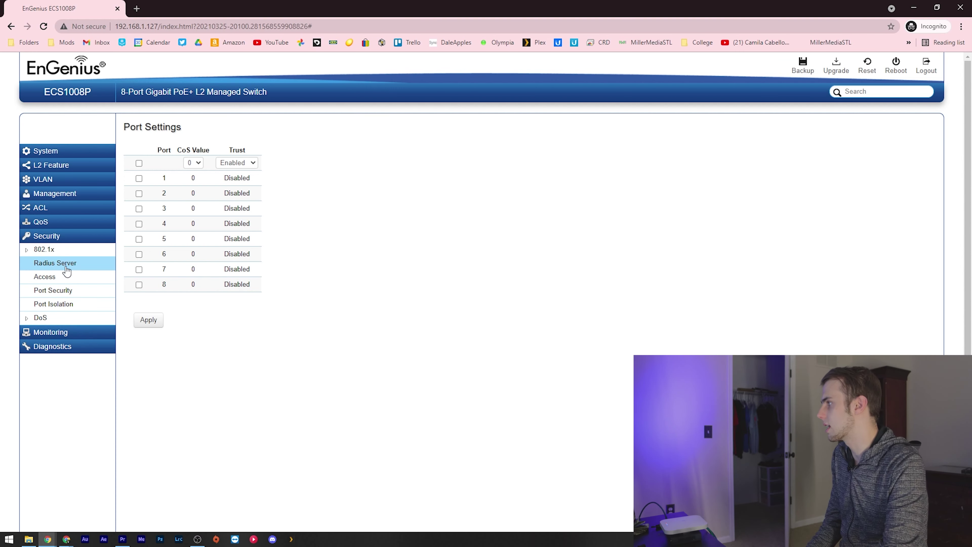
{"action": "left_click", "coordinate": [63, 263]}
{"action": "left_click", "coordinate": [54, 277]}
{"action": "left_click", "coordinate": [78, 276]}
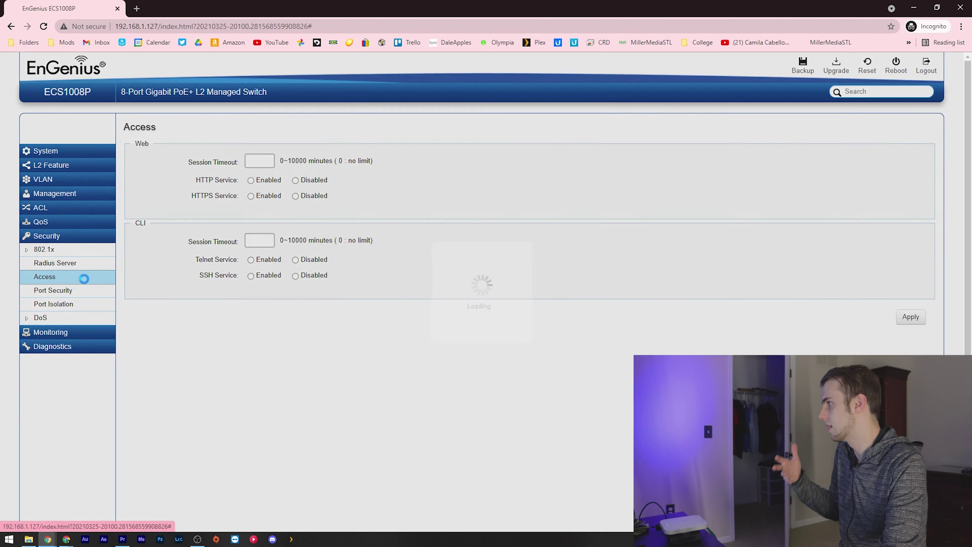
{"action": "left_click", "coordinate": [76, 290]}
{"action": "left_click", "coordinate": [71, 304]}
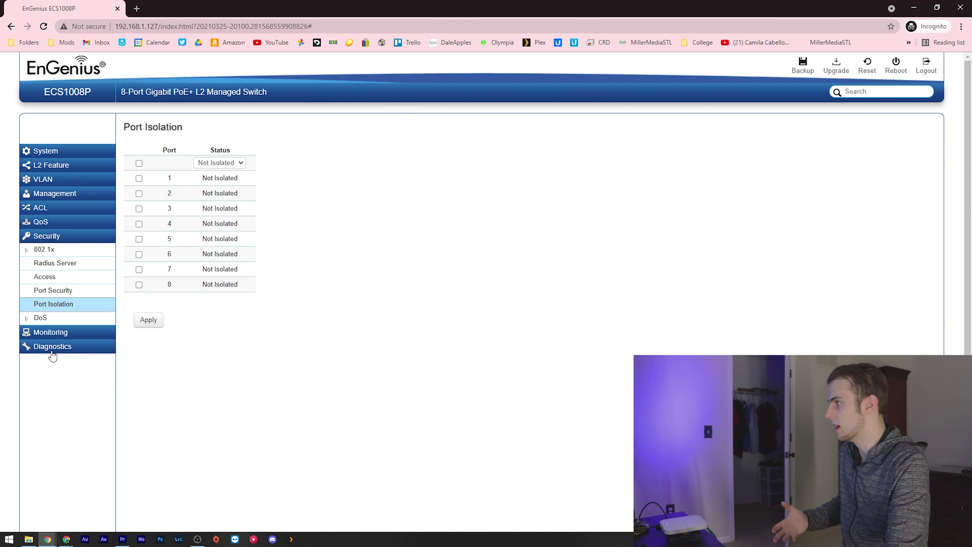
{"action": "left_click", "coordinate": [50, 332]}
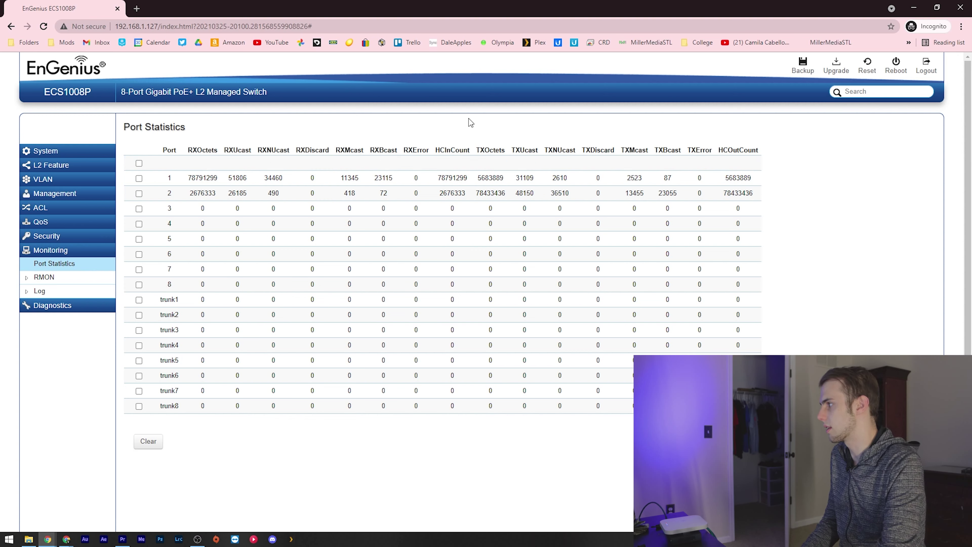
{"action": "left_click", "coordinate": [78, 305]}
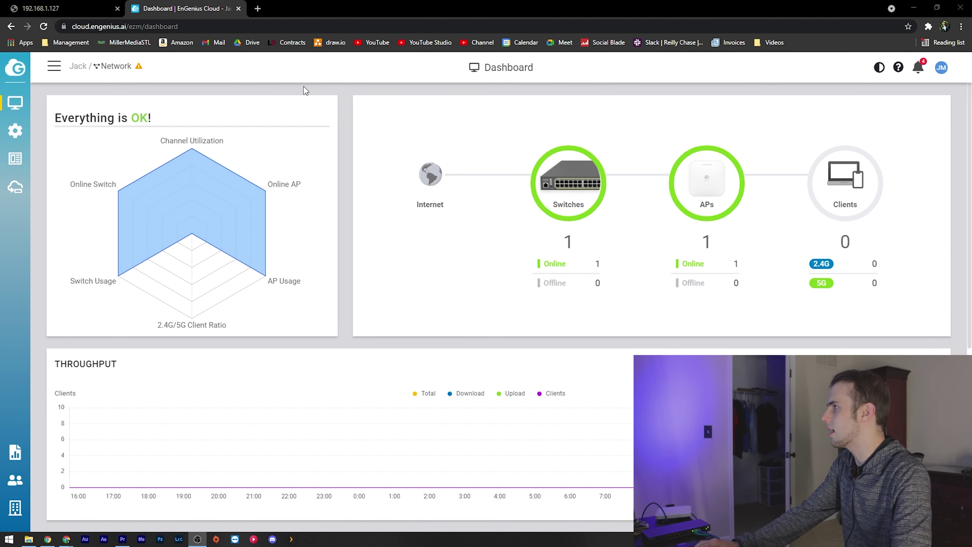
Check the network's warning notice and the available organization options in the EnGenius Cloud dashboard
{"action": "mouse_move", "coordinate": [137, 68]}
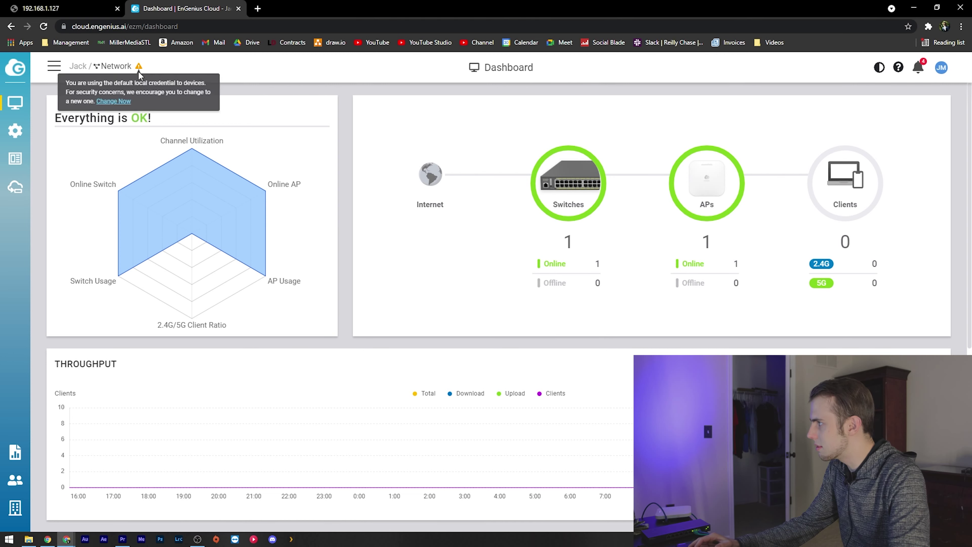
{"action": "mouse_move", "coordinate": [140, 70]}
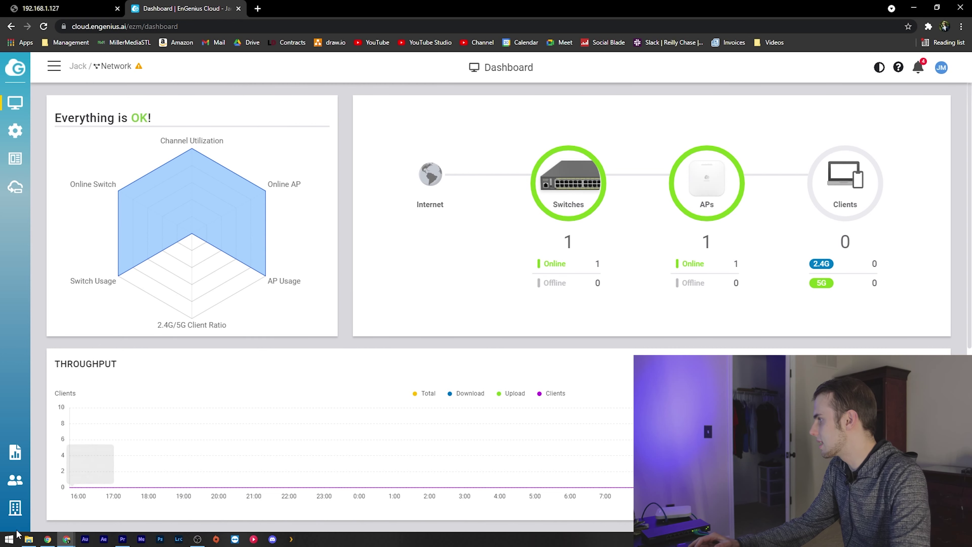
{"action": "mouse_move", "coordinate": [22, 515]}
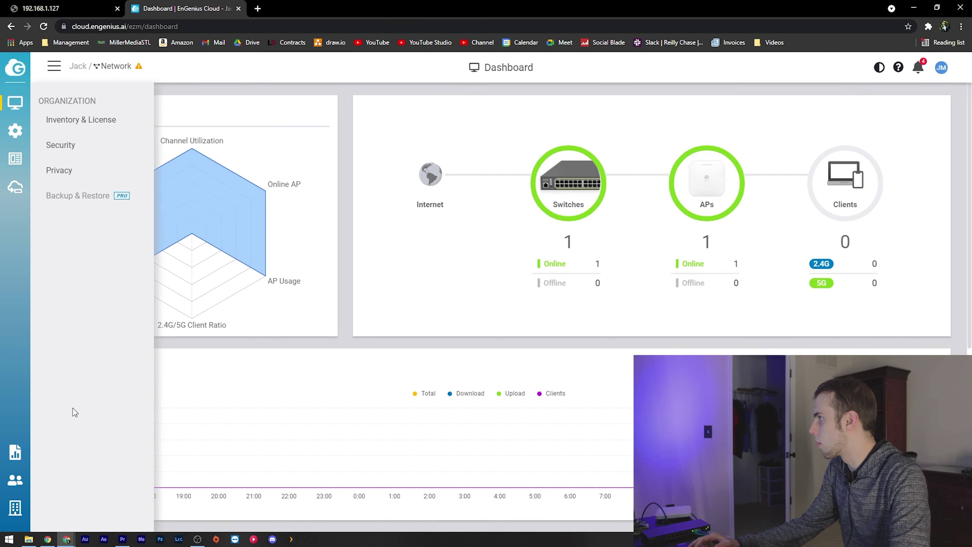
{"action": "mouse_move", "coordinate": [97, 319]}
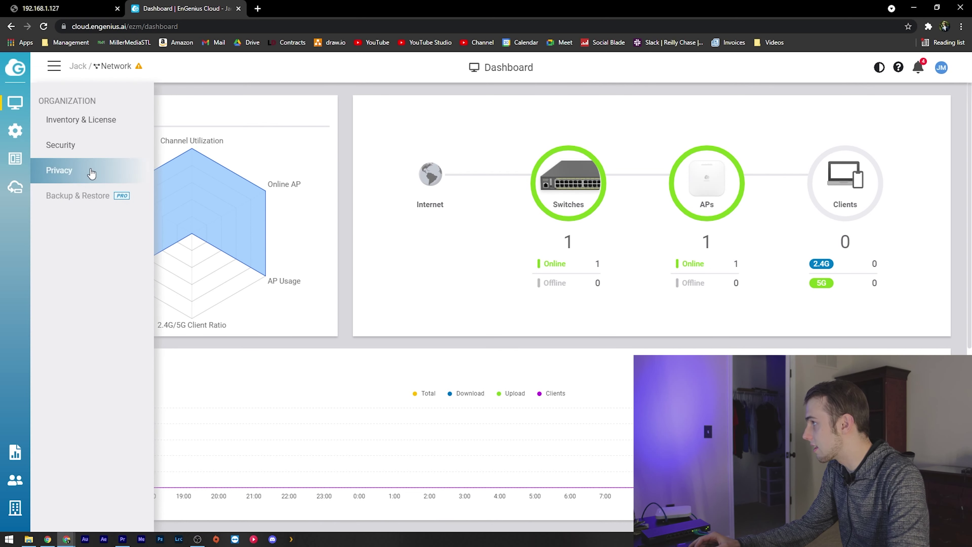
{"action": "mouse_move", "coordinate": [75, 138]}
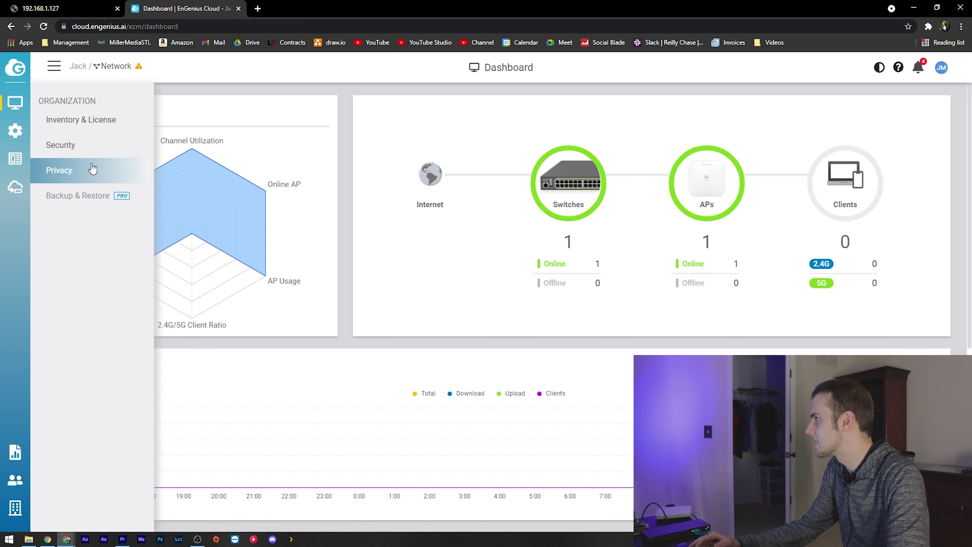
{"action": "mouse_move", "coordinate": [20, 132]}
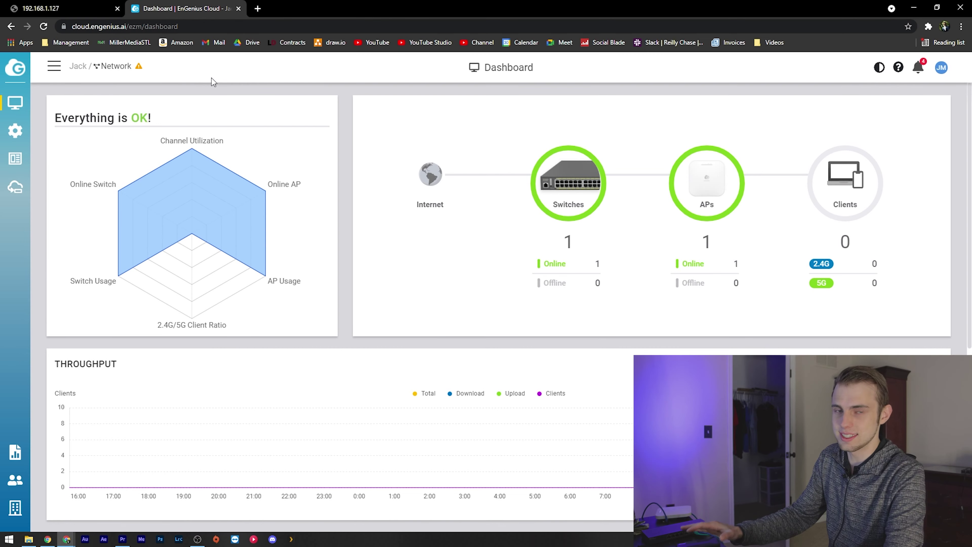
Set EnGenius Cloud to its dark theme and look over the dashboard's sections
{"action": "left_click", "coordinate": [880, 68]}
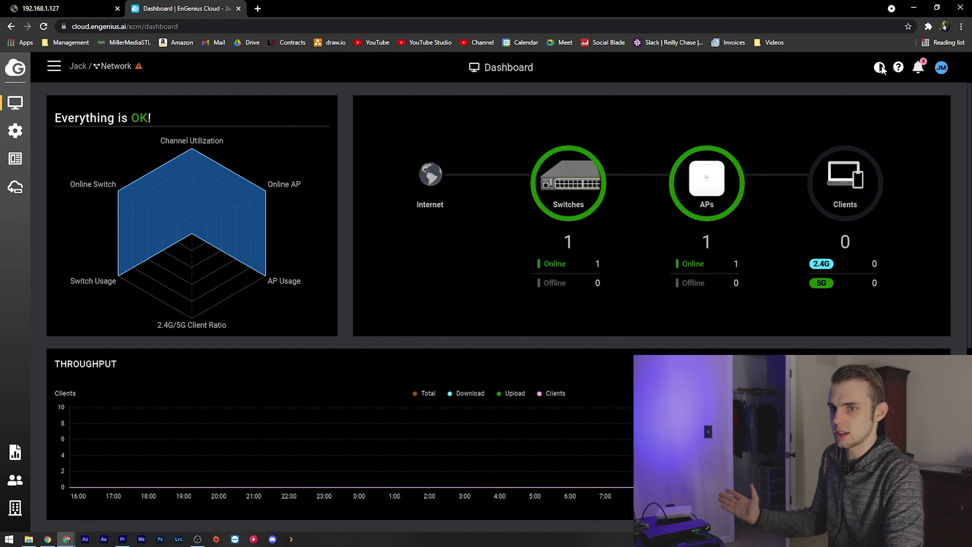
{"action": "scroll", "coordinate": [583, 184], "scroll_direction": "down", "scroll_amount": 1}
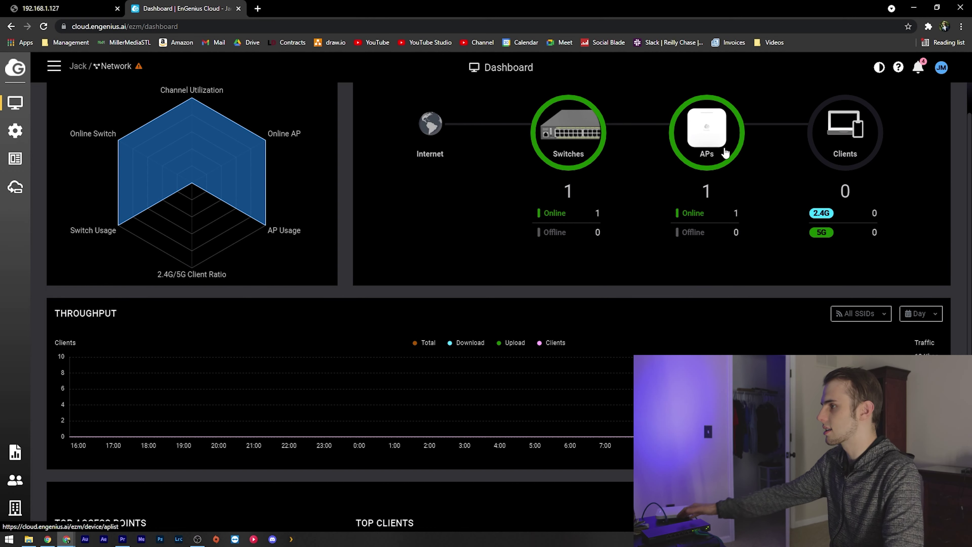
{"action": "scroll", "coordinate": [635, 236], "scroll_direction": "down", "scroll_amount": 4}
{"action": "scroll", "coordinate": [634, 235], "scroll_direction": "up", "scroll_amount": 5}
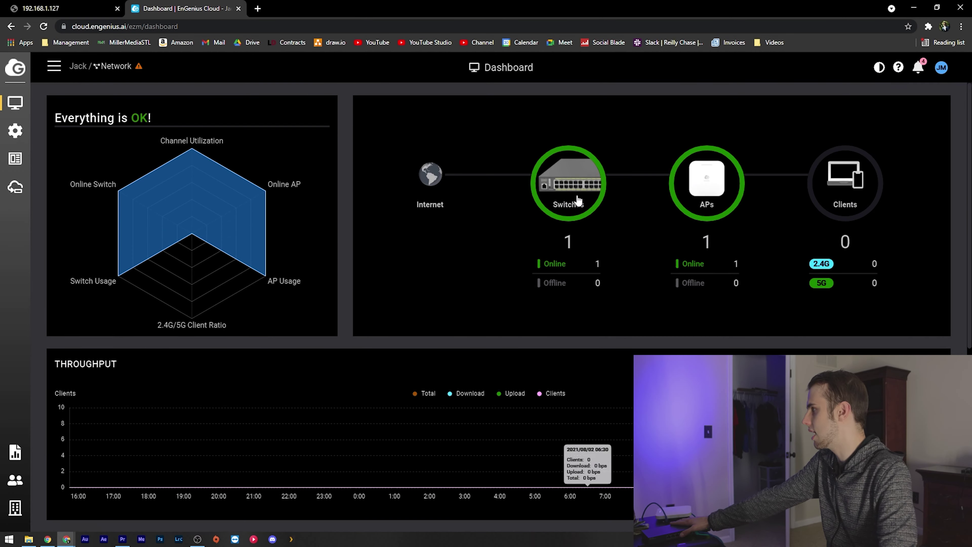
Open the details of the ECW220v2 access point from the network's access point list
{"action": "mouse_move", "coordinate": [233, 134]}
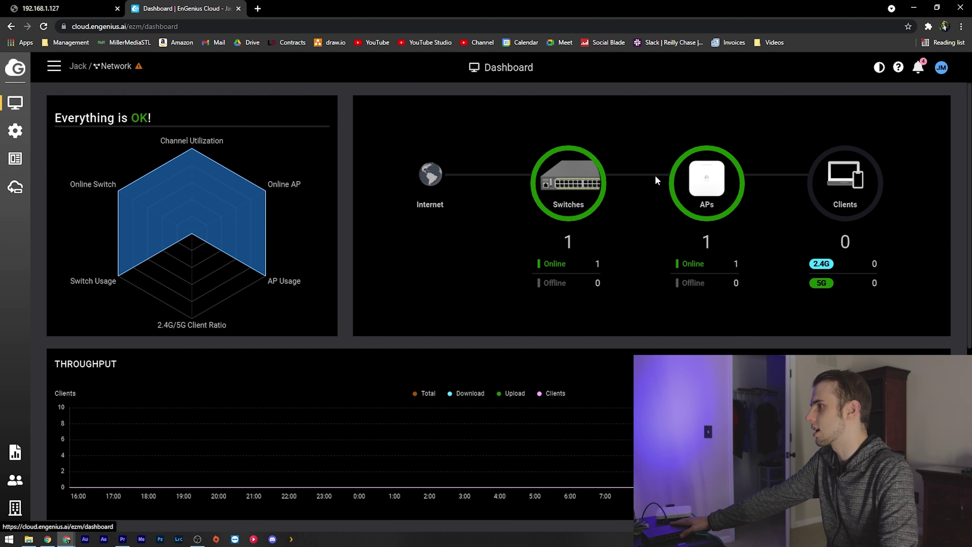
{"action": "left_click", "coordinate": [722, 171]}
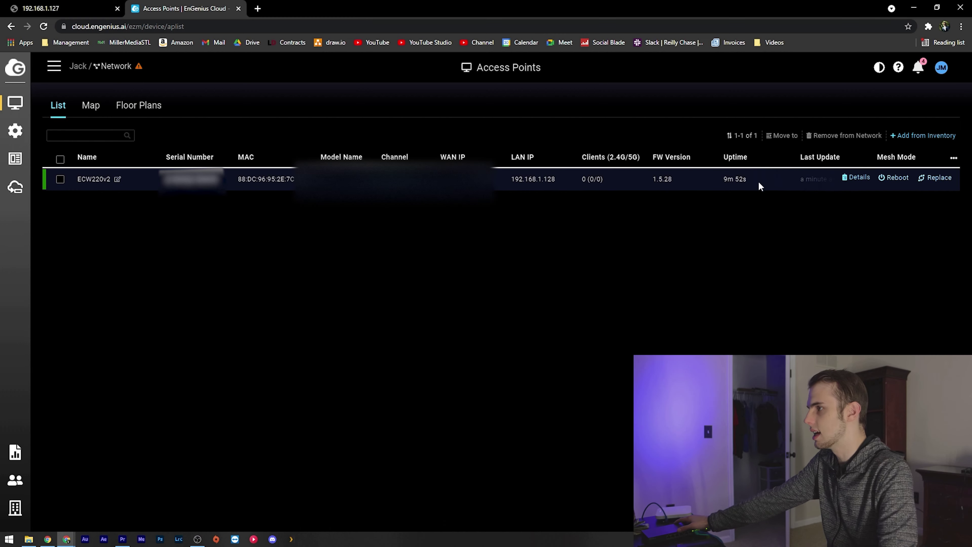
{"action": "left_click", "coordinate": [853, 181]}
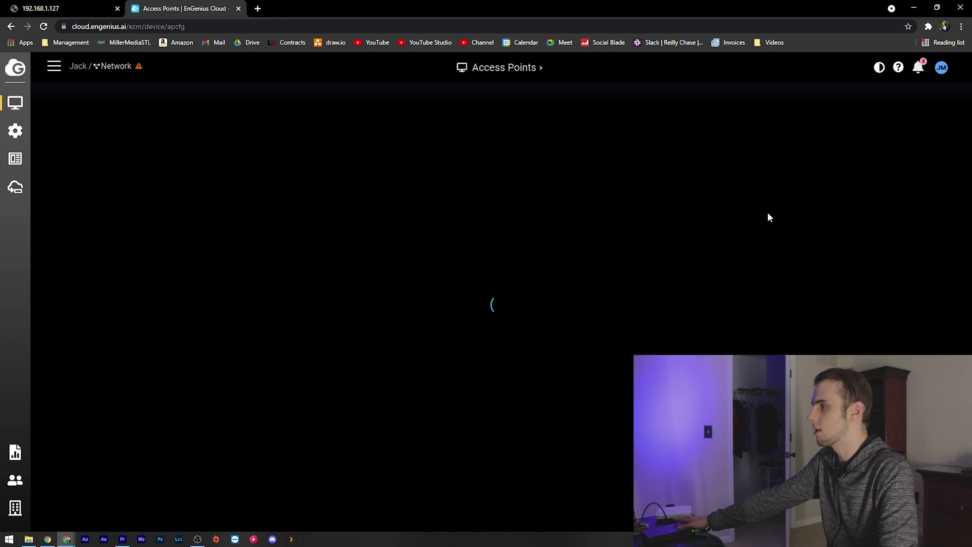
Switch the ECW220v2 access point's LED light off and back on
{"action": "scroll", "coordinate": [179, 228], "scroll_direction": "up", "scroll_amount": 2}
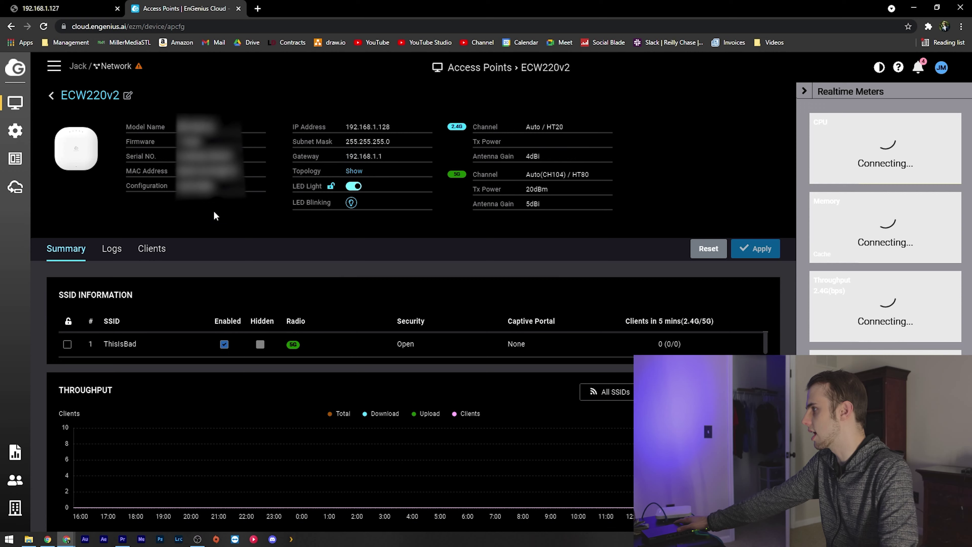
{"action": "left_click", "coordinate": [354, 186]}
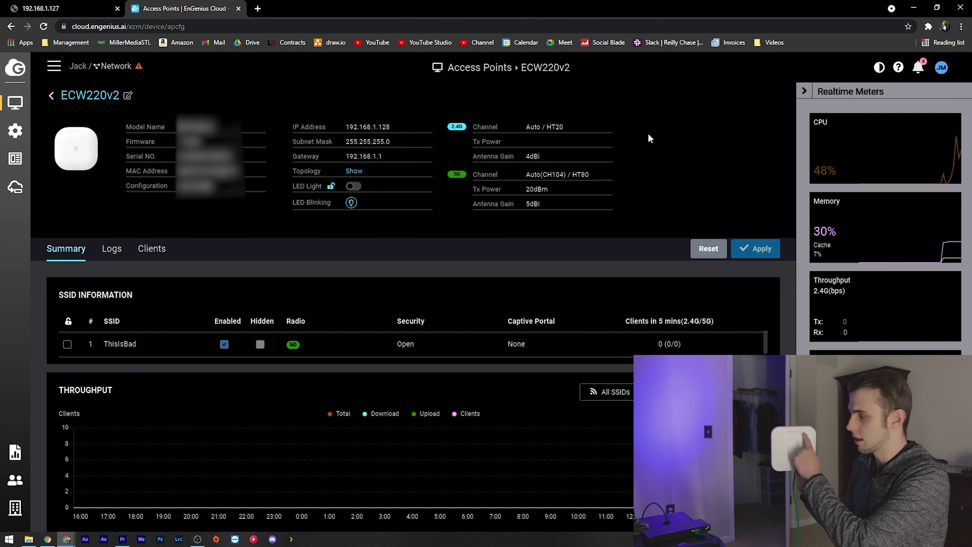
{"action": "left_click", "coordinate": [352, 186]}
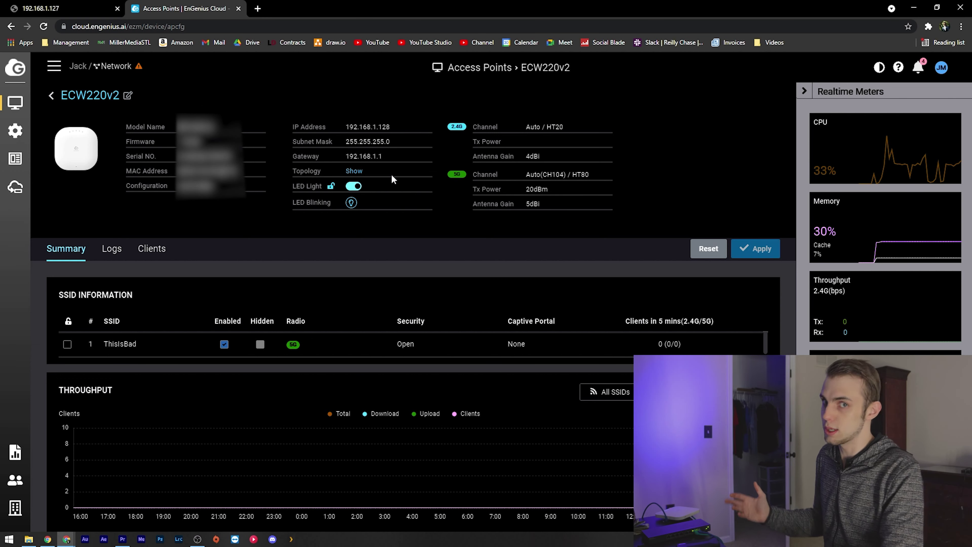
Review the access point's SSID information, including the ThisIsBad network, along with its throughput, radio, mesh and IP addressing settings
{"action": "scroll", "coordinate": [391, 174], "scroll_direction": "down", "scroll_amount": 3}
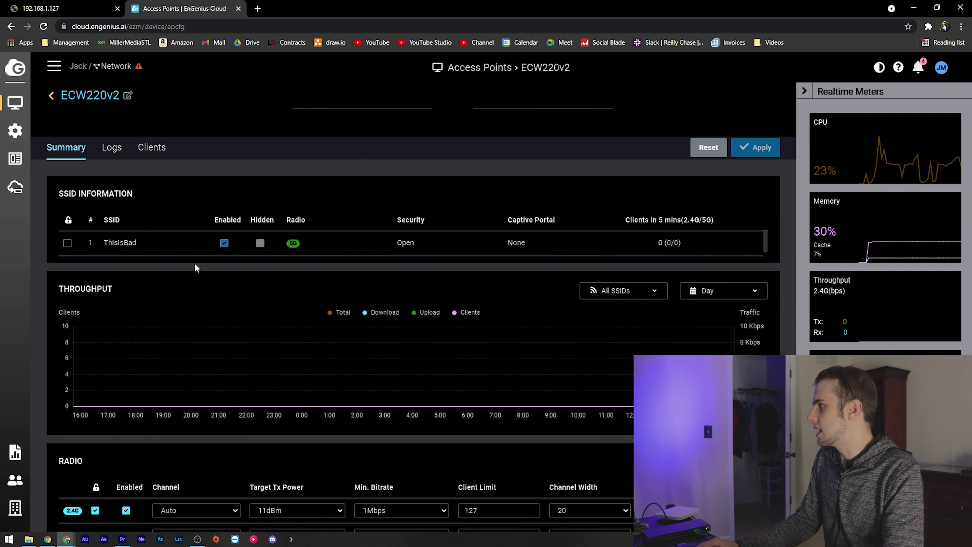
{"action": "left_click_drag", "start_coordinate": [155, 249], "coordinate": [100, 241]}
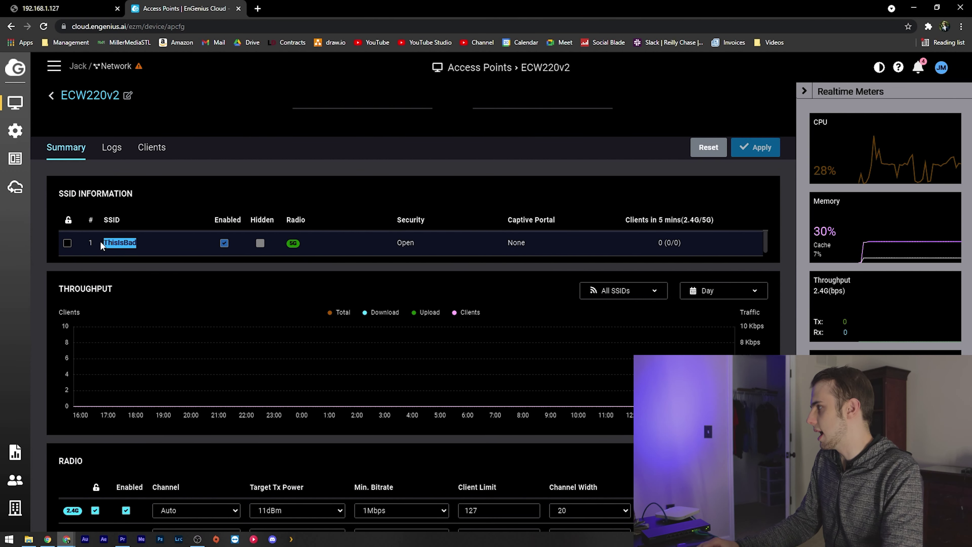
{"action": "left_click", "coordinate": [192, 203]}
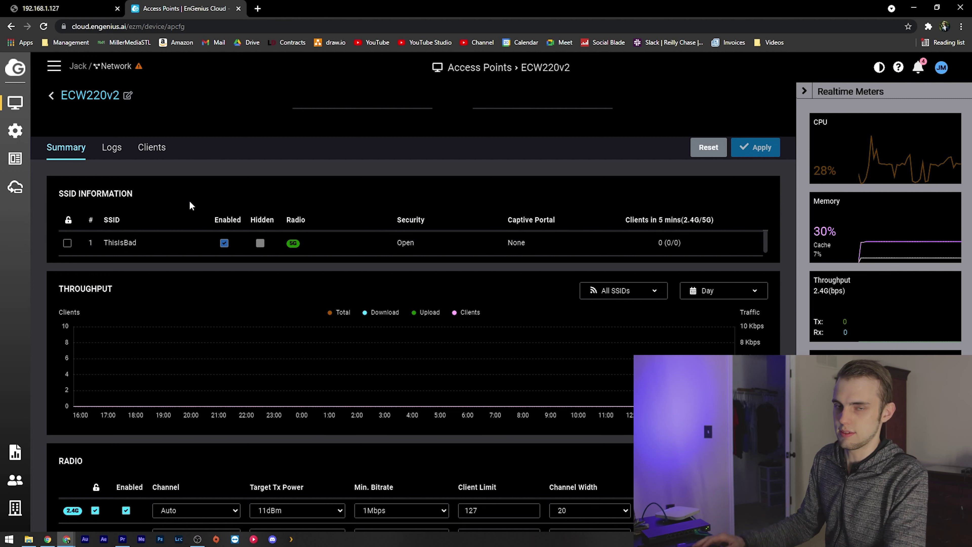
{"action": "scroll", "coordinate": [189, 204], "scroll_direction": "down", "scroll_amount": 1}
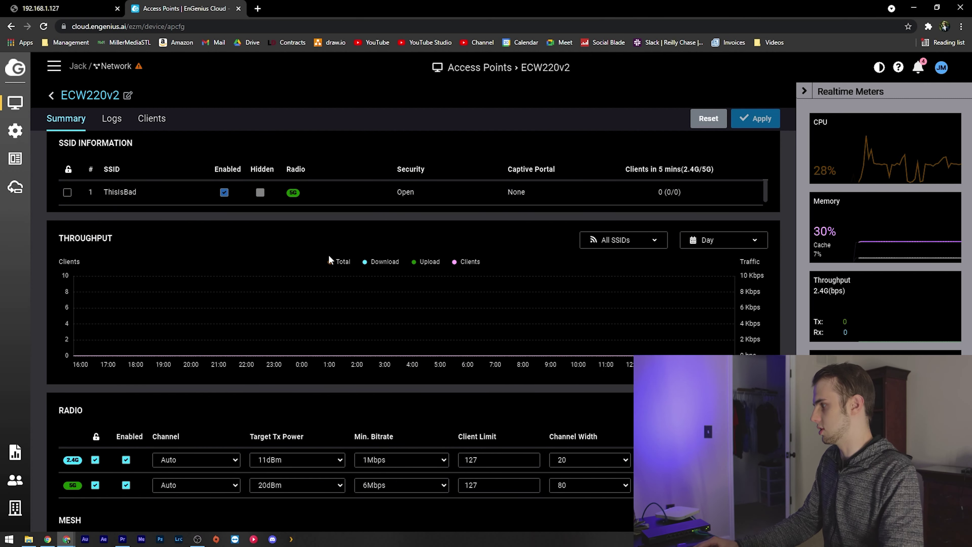
{"action": "scroll", "coordinate": [329, 255], "scroll_direction": "down", "scroll_amount": 3}
{"action": "scroll", "coordinate": [304, 222], "scroll_direction": "down", "scroll_amount": 1}
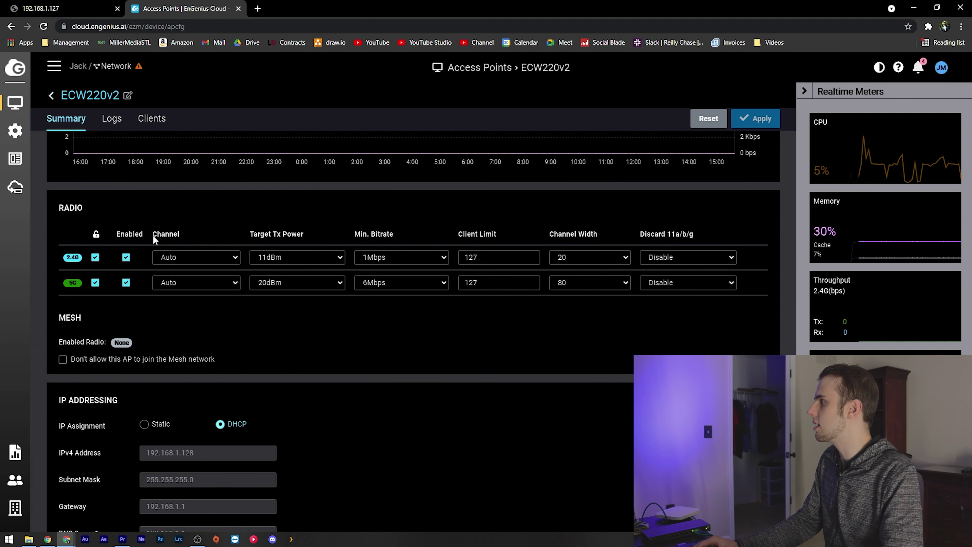